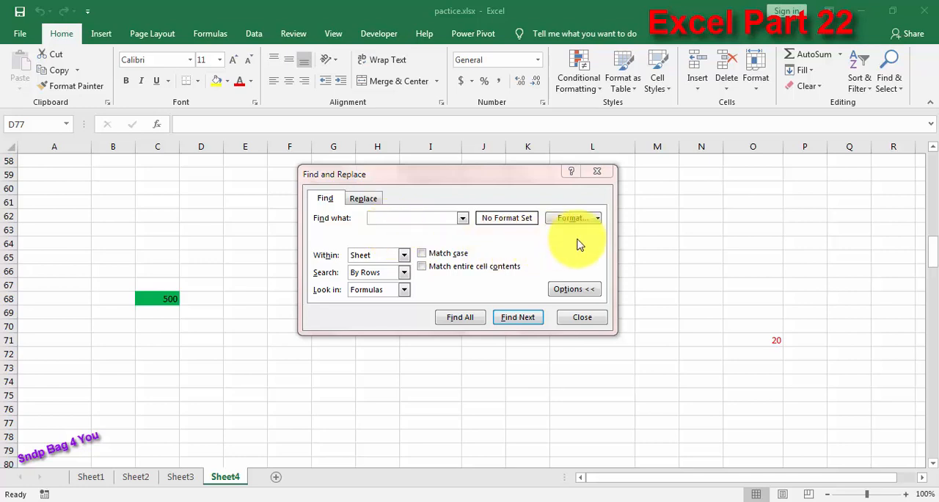
# Step: Close the Find and Replace dialog and return to the first rows of Sheet4
pyautogui.click(597, 171)
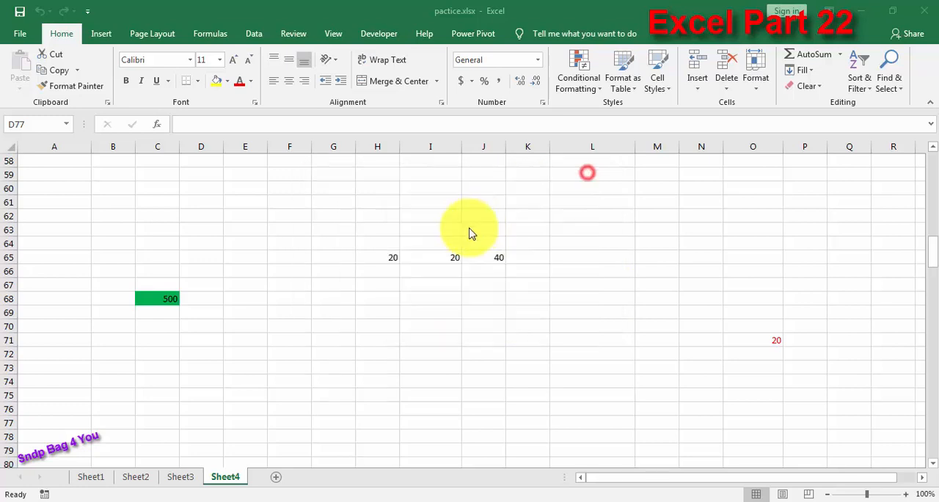
pyautogui.scroll(12, 374, 253)
pyautogui.scroll(7, 375, 270)
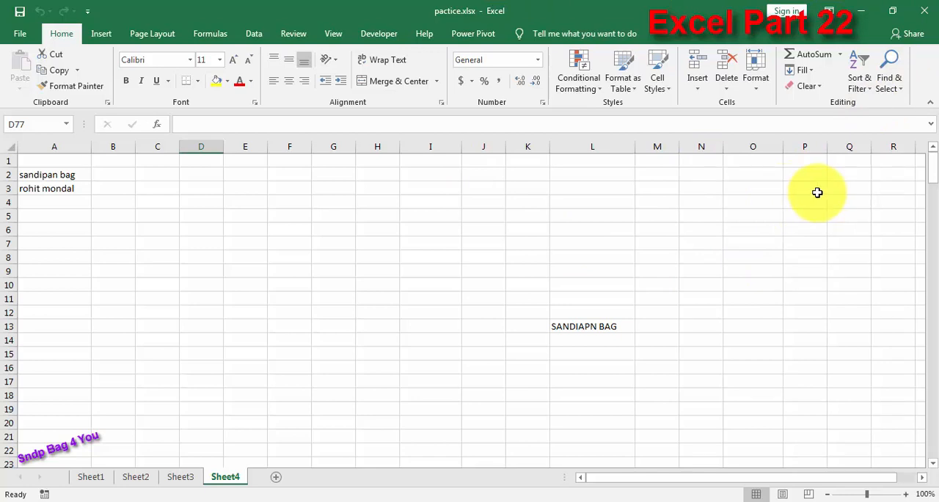
# Step: Use Find with the extra options collapsed to search Sheet4 for the person's full name stored in cell A2
pyautogui.click(900, 88)
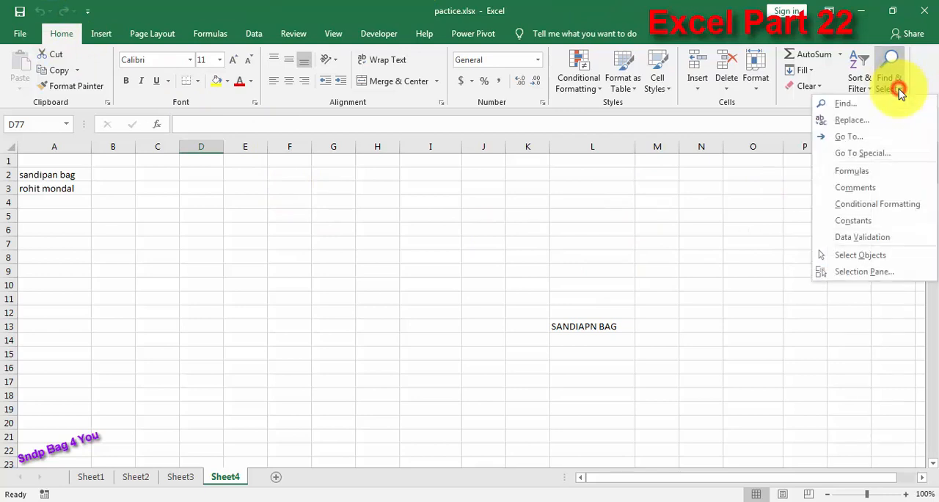
pyautogui.click(860, 107)
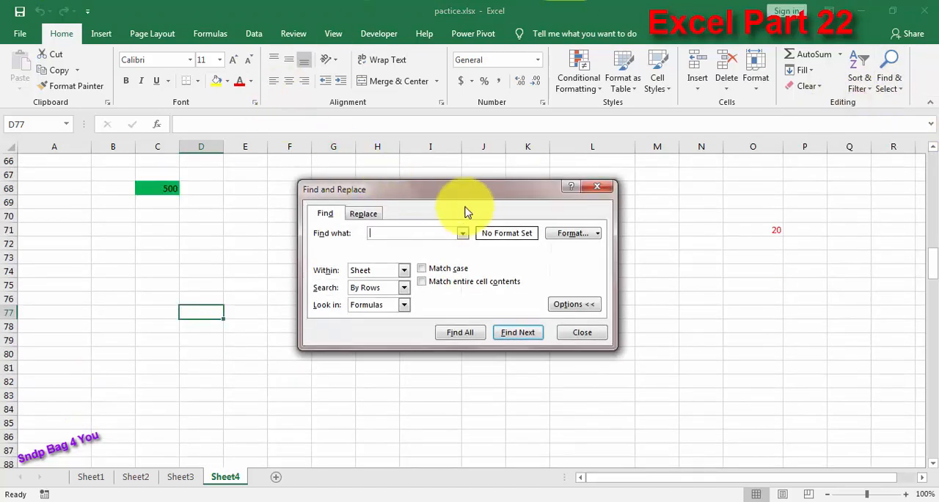
pyautogui.moveTo(476, 196); pyautogui.dragTo(664, 143)
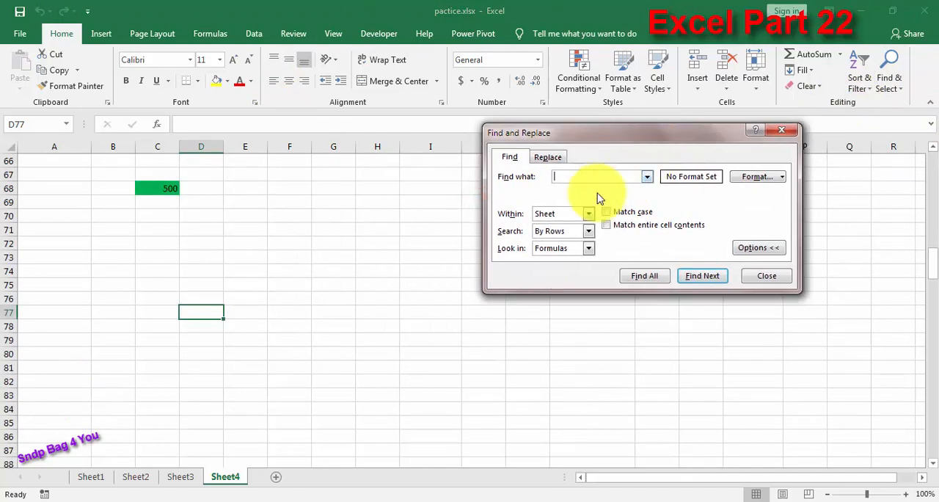
pyautogui.click(750, 249)
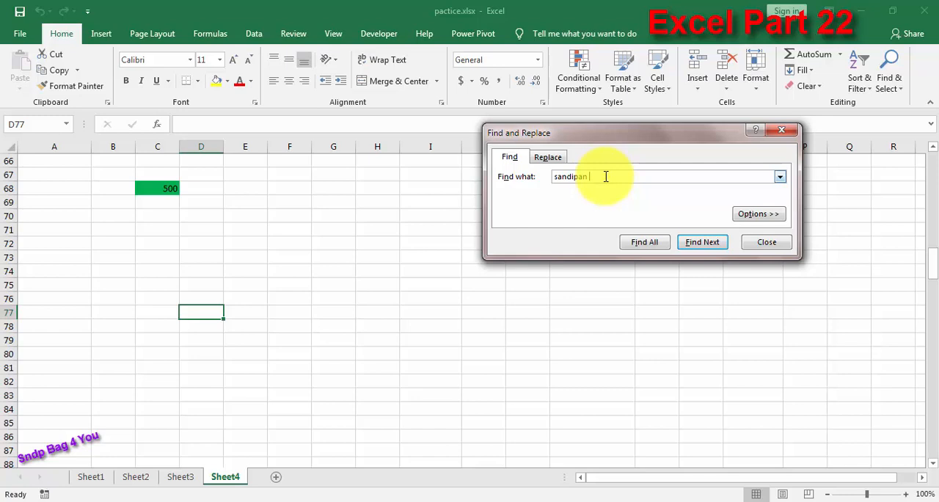
pyautogui.click(703, 244)
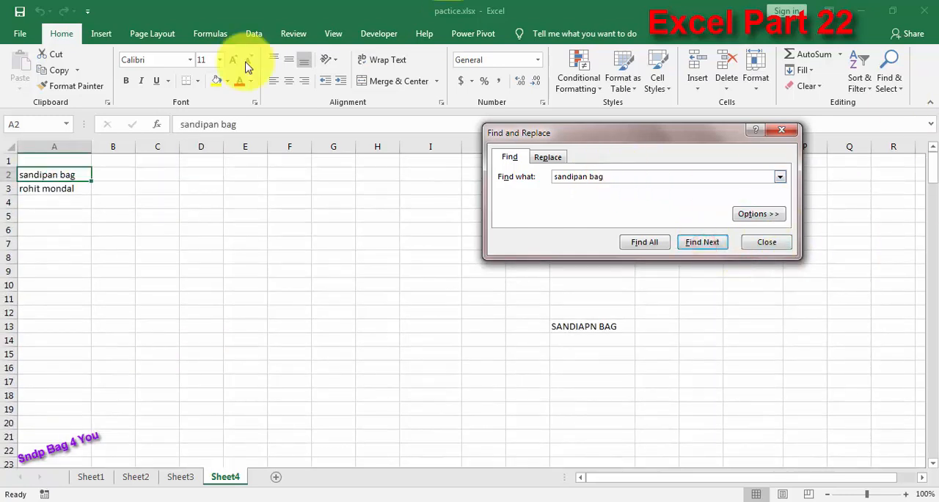
pyautogui.click(46, 174)
# Step: Replace the search text with the wildcard pattern n?l and find its next match in the sheet
pyautogui.moveTo(612, 174); pyautogui.dragTo(531, 176)
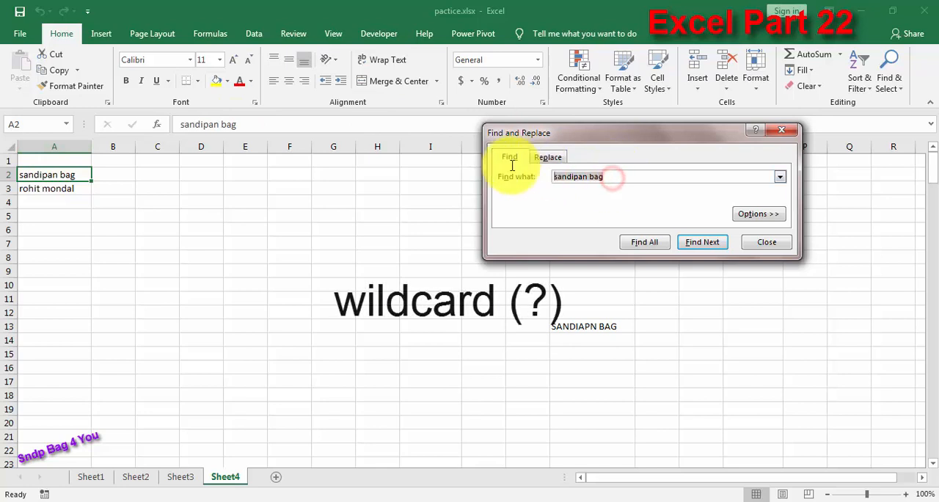
pyautogui.press('BackSpace')
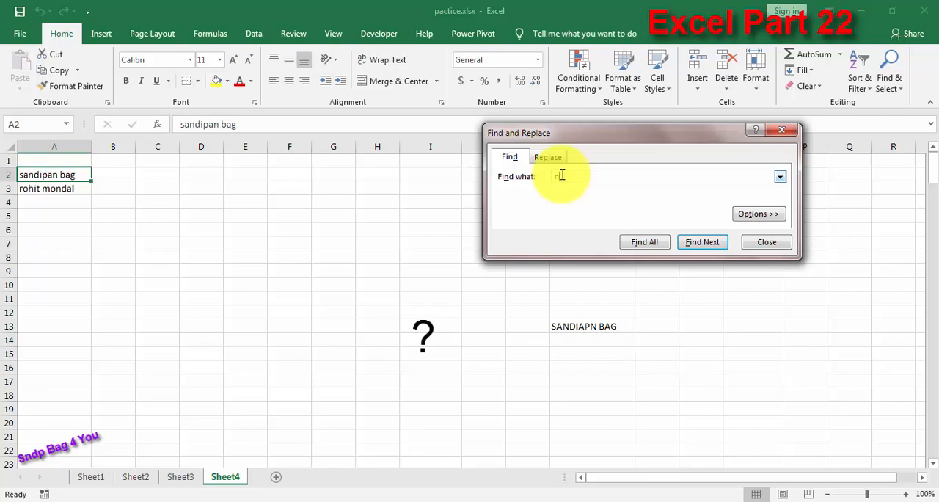
pyautogui.write('?')
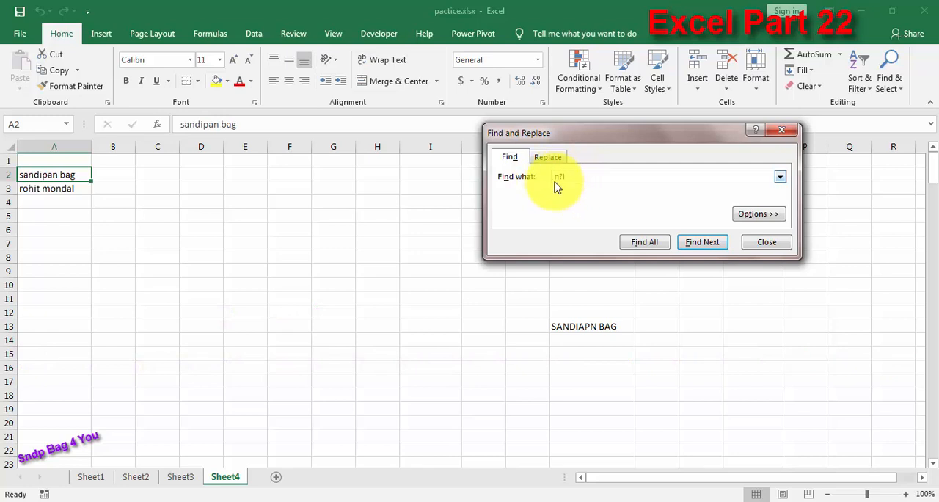
pyautogui.write('l')
pyautogui.click(701, 242)
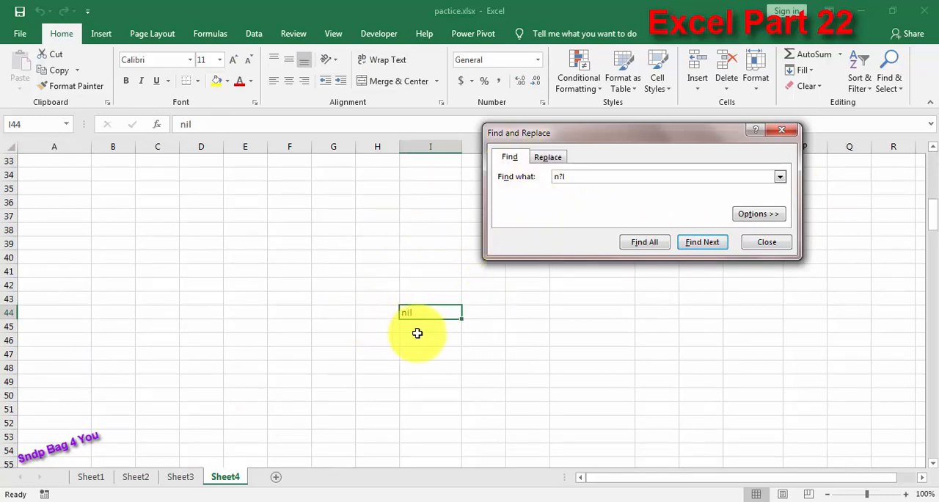
# Step: Expand the search options, set the scope to Workbook, and go through the matches of the full name from cell A2
pyautogui.click(758, 215)
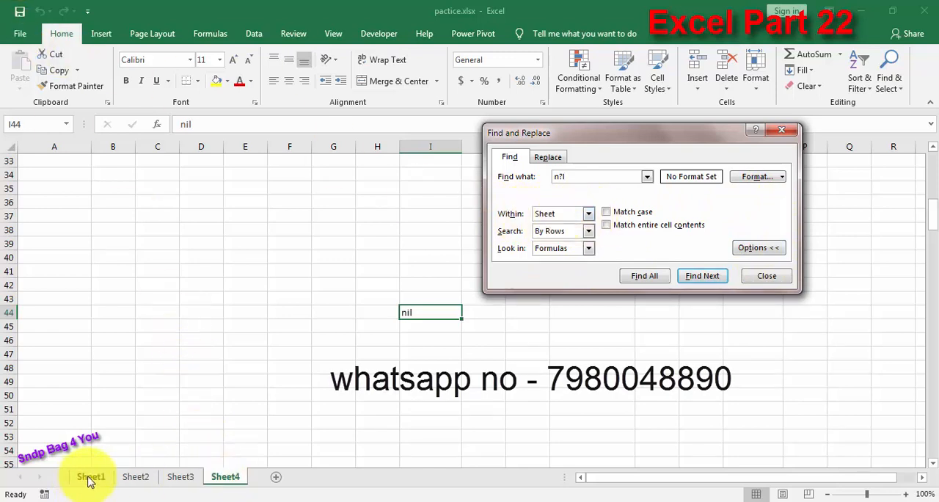
pyautogui.click(229, 479)
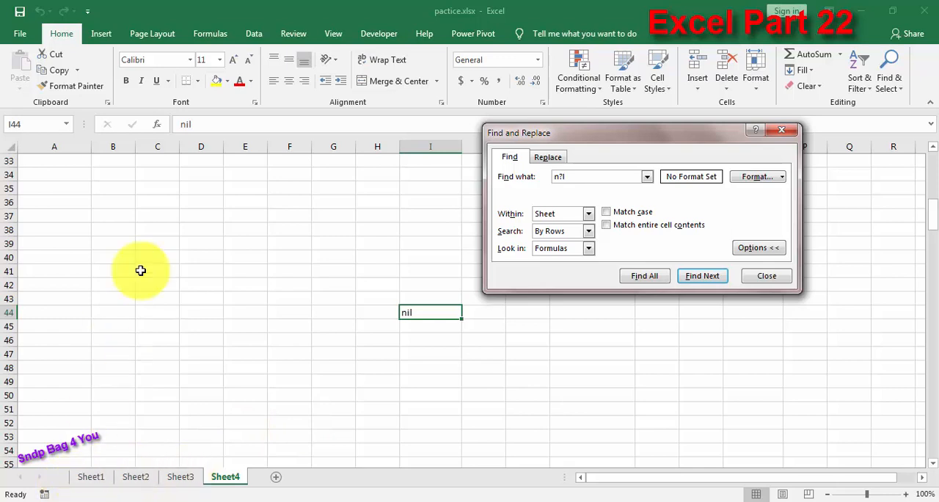
pyautogui.click(588, 214)
pyautogui.click(561, 224)
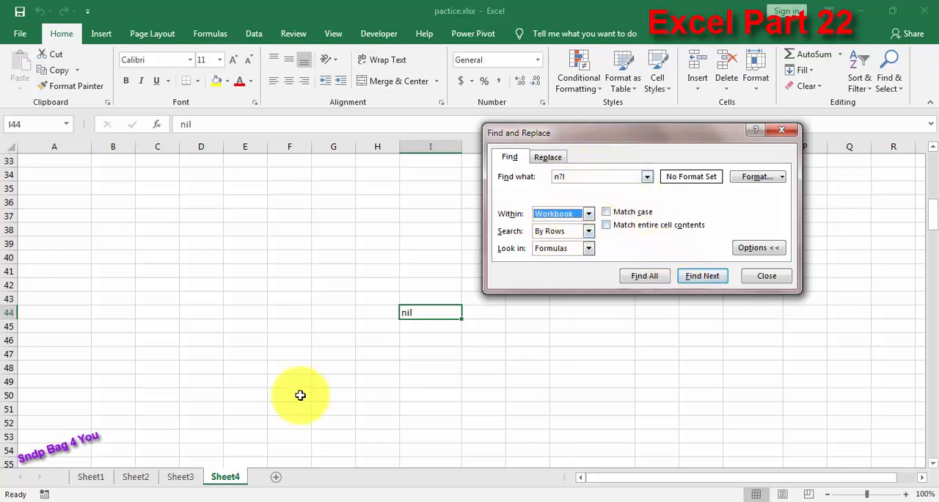
pyautogui.doubleClick(590, 178)
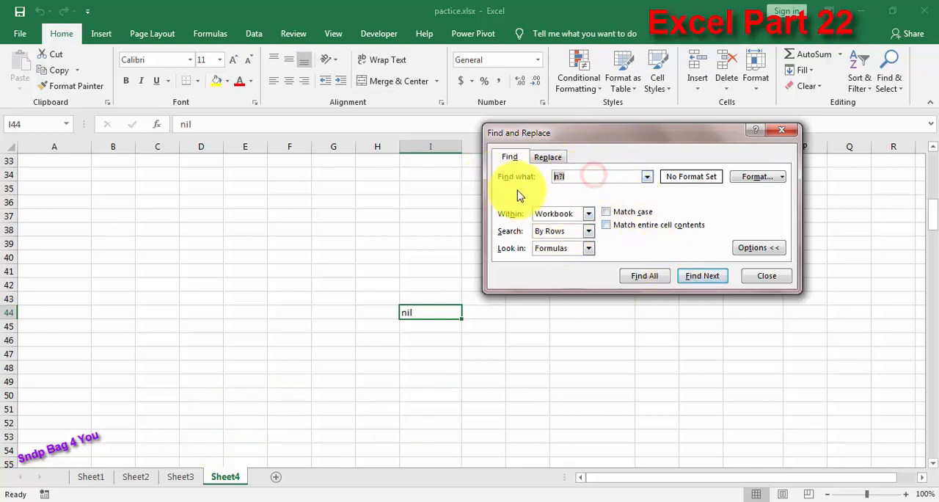
pyautogui.click(709, 277)
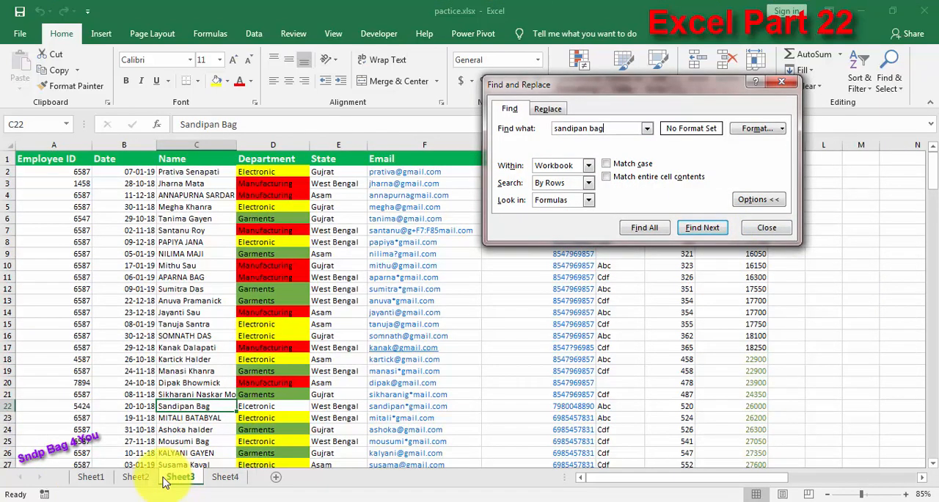
pyautogui.click(706, 227)
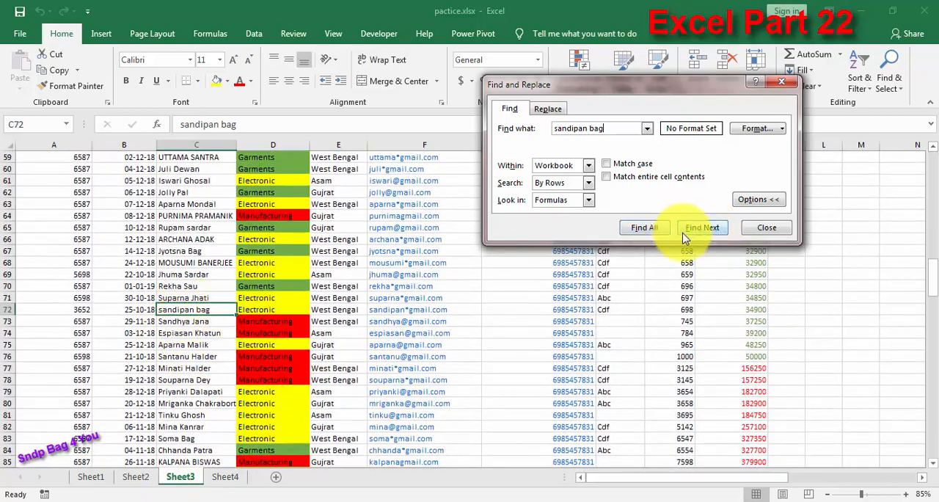
pyautogui.click(702, 229)
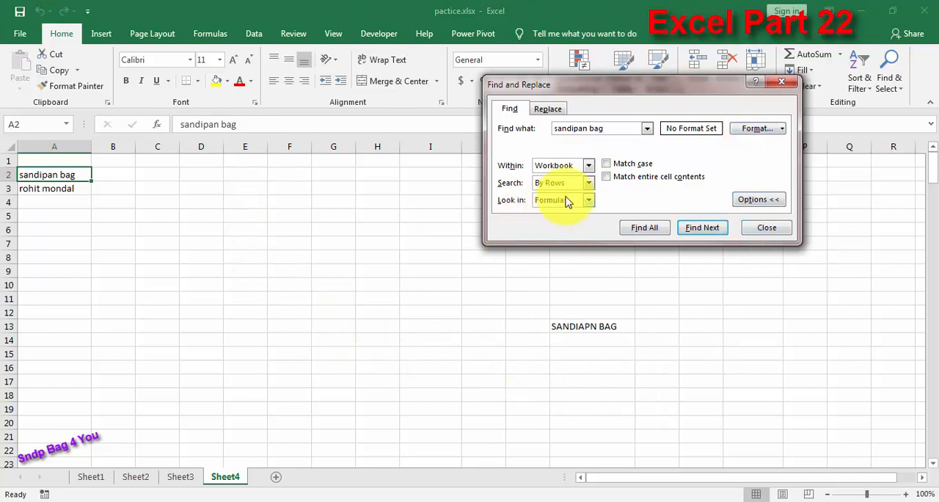
# Step: Limit the search scope to Sheet and find the next match of the full name
pyautogui.click(589, 165)
pyautogui.click(559, 175)
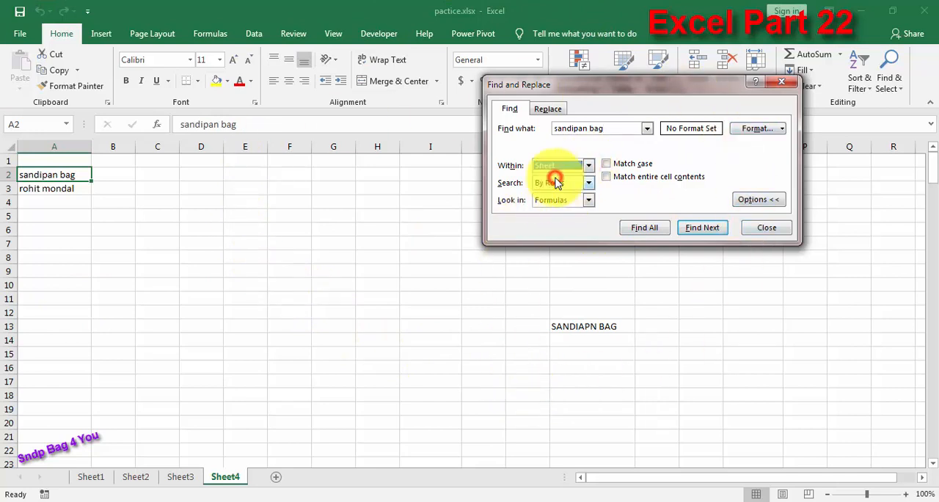
pyautogui.click(703, 228)
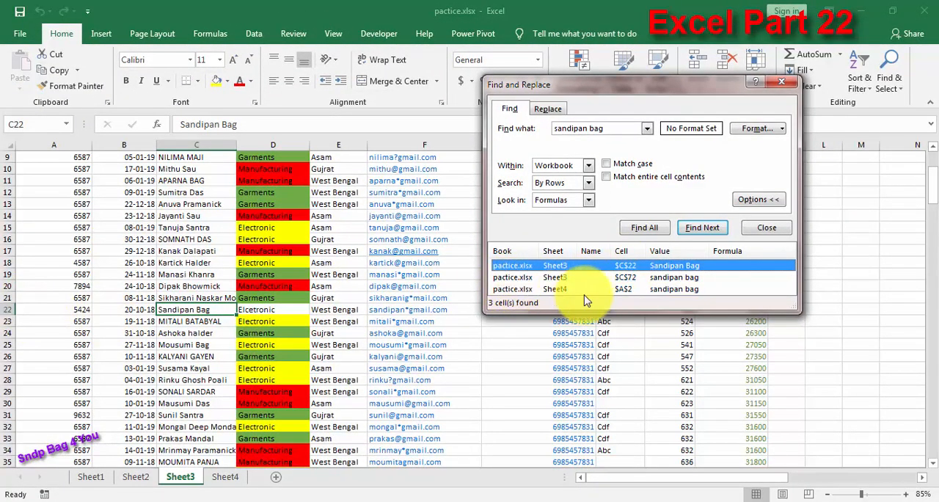
# Step: Visit the listed matches in Sheet3 cell C72 and Sheet4 cell A2, keep the scope at Workbook, and close the search
pyautogui.click(626, 277)
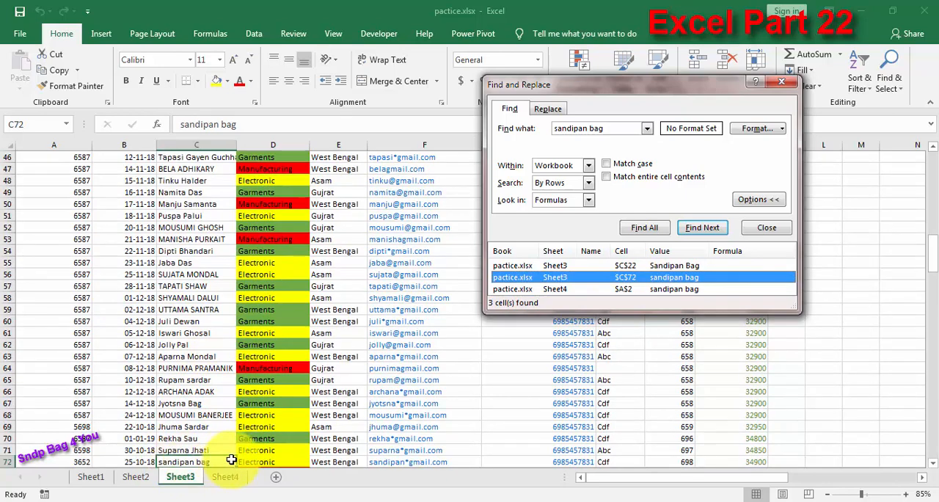
pyautogui.click(559, 294)
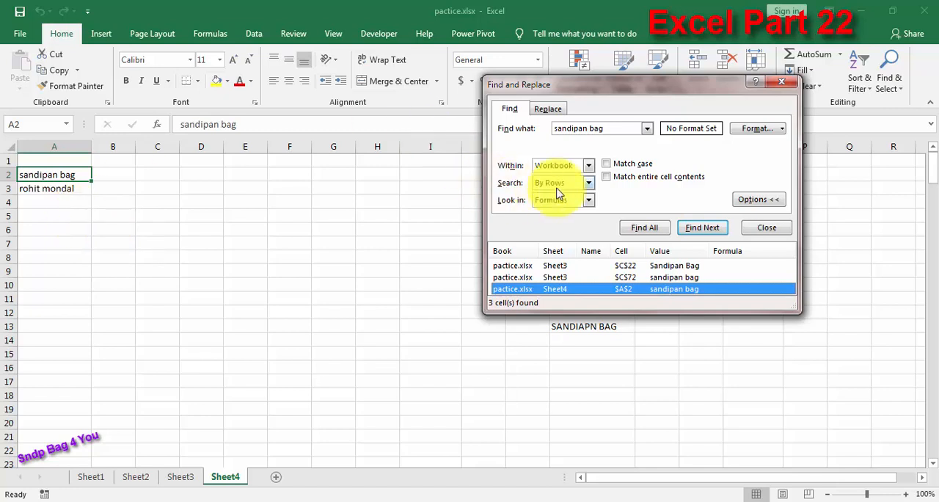
pyautogui.click(588, 164)
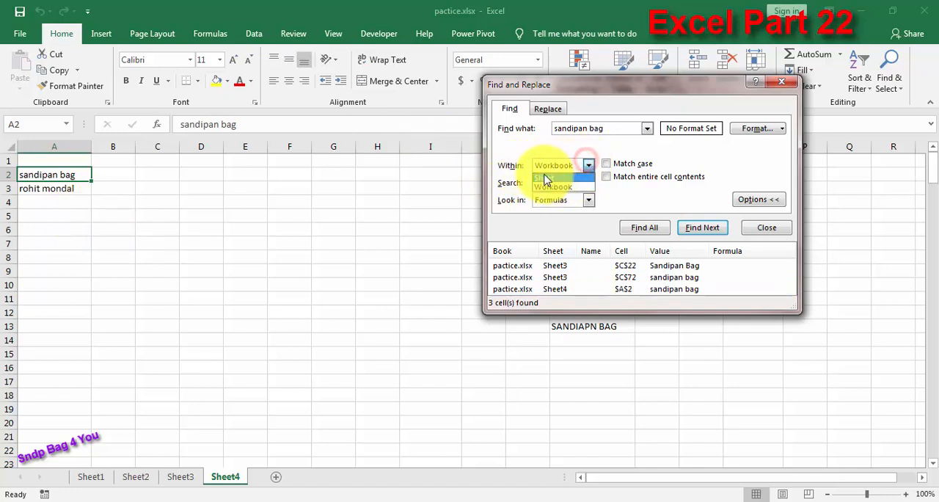
pyautogui.click(569, 188)
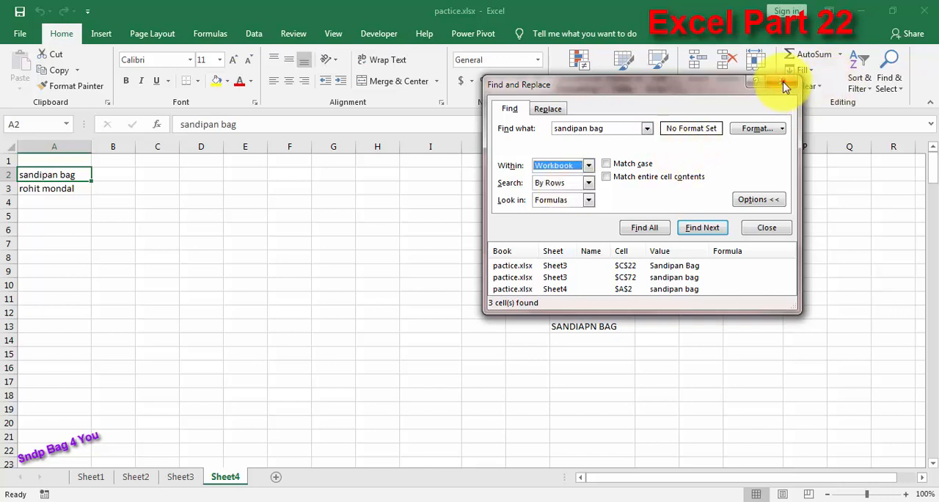
pyautogui.click(781, 82)
# Step: Fill the two names in A2:A3 down and across through cell J20 on Sheet4
pyautogui.moveTo(52, 174); pyautogui.dragTo(489, 429)
pyautogui.click(642, 271)
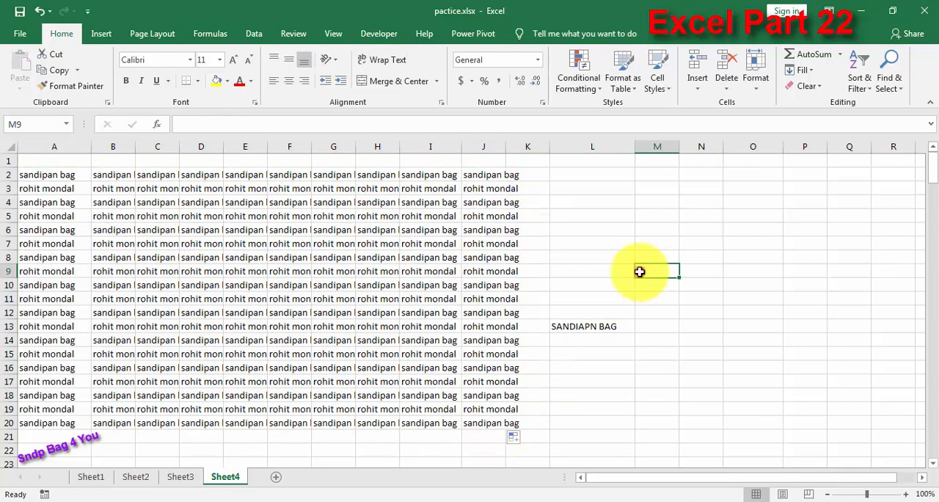
# Step: Reopen Find and go through successive matches of the full name row by row in the filled range
pyautogui.click(890, 77)
pyautogui.click(881, 107)
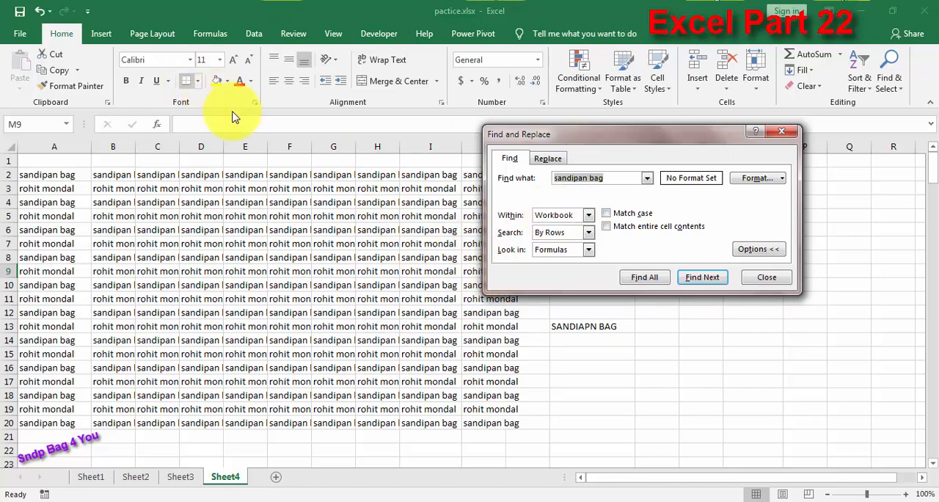
pyautogui.press('Return')
pyautogui.press('Return')
pyautogui.press('Return')
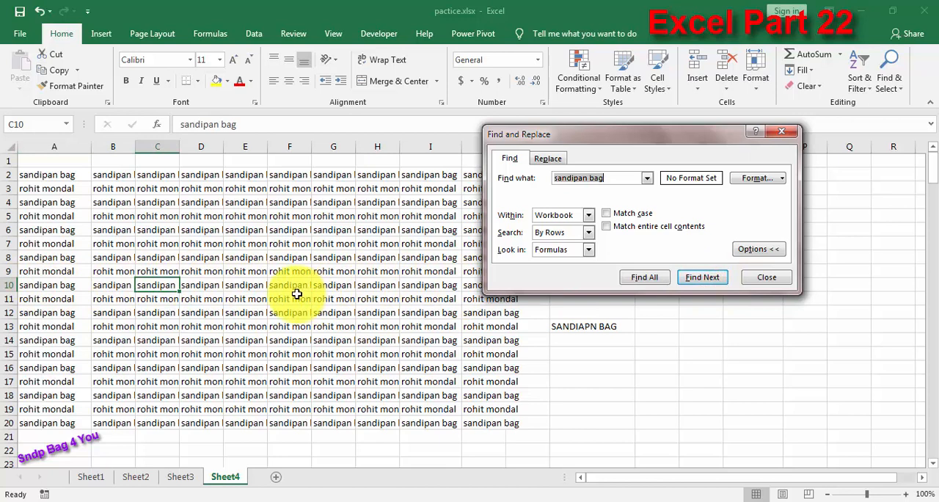
pyautogui.click(693, 282)
pyautogui.click(693, 283)
pyautogui.click(695, 283)
pyautogui.click(695, 283)
pyautogui.click(695, 283)
pyautogui.click(695, 283)
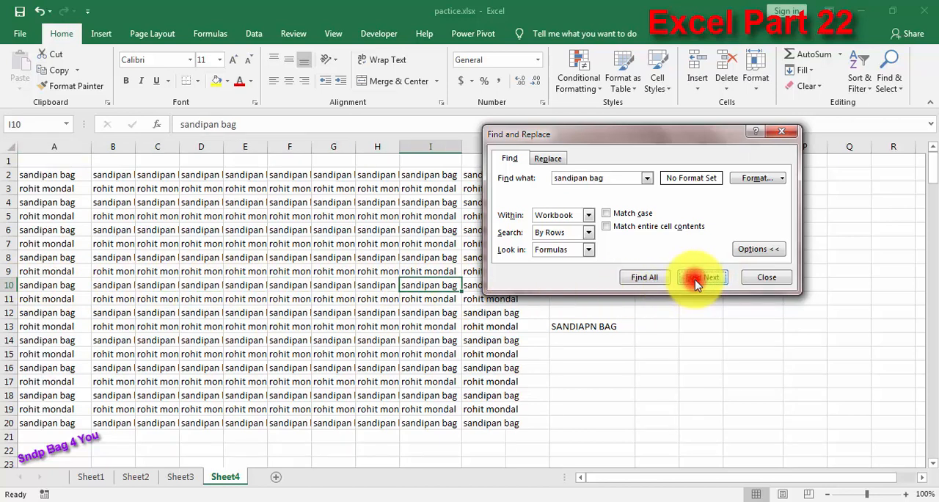
pyautogui.click(695, 284)
pyautogui.click(696, 264)
pyautogui.click(696, 264)
pyautogui.click(695, 264)
pyautogui.click(696, 264)
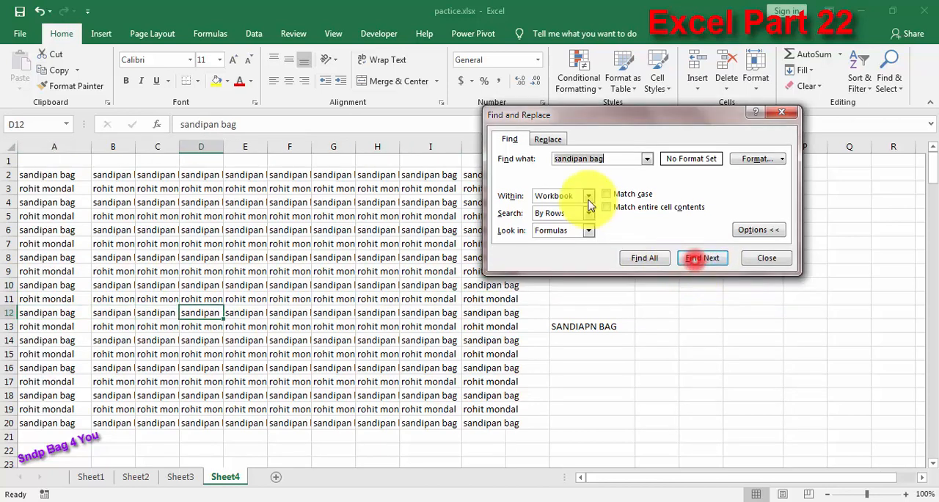
# Step: Set the search direction to By Columns and go through successive matches of the full name down the columns
pyautogui.click(588, 213)
pyautogui.click(557, 234)
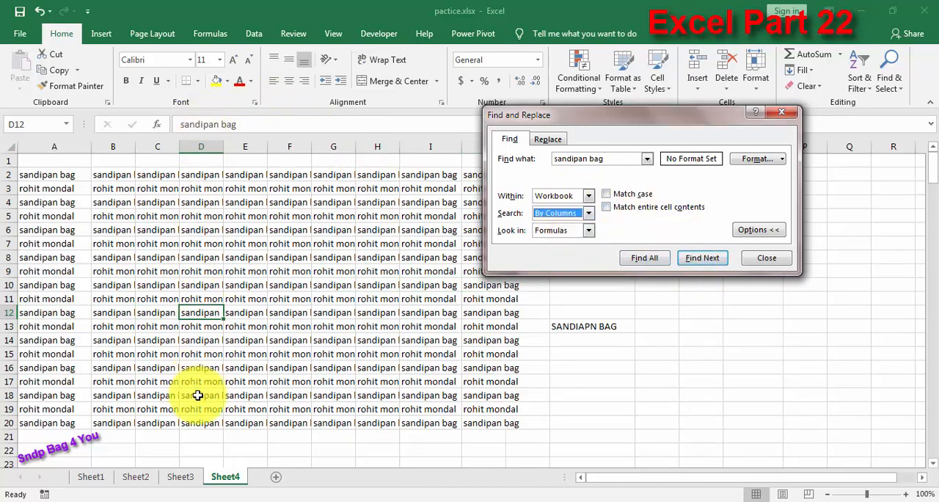
pyautogui.click(708, 260)
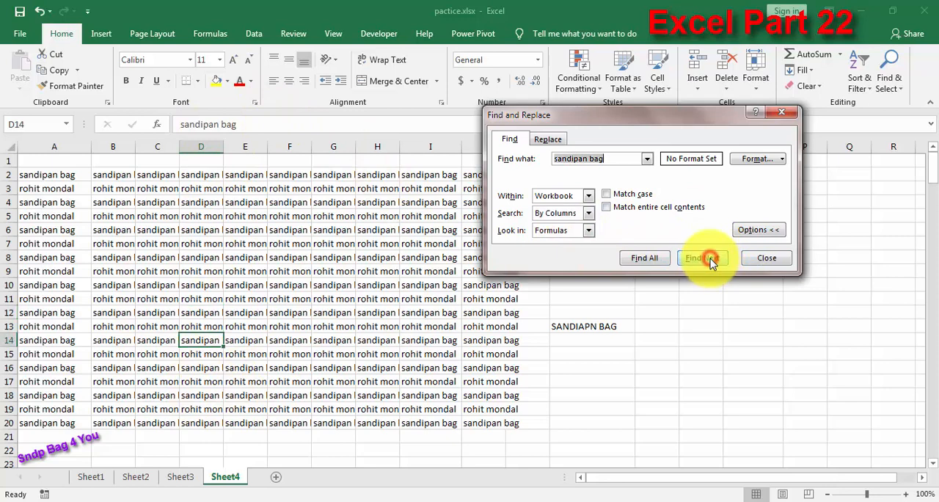
pyautogui.click(710, 260)
pyautogui.click(711, 262)
pyautogui.click(711, 262)
pyautogui.click(708, 260)
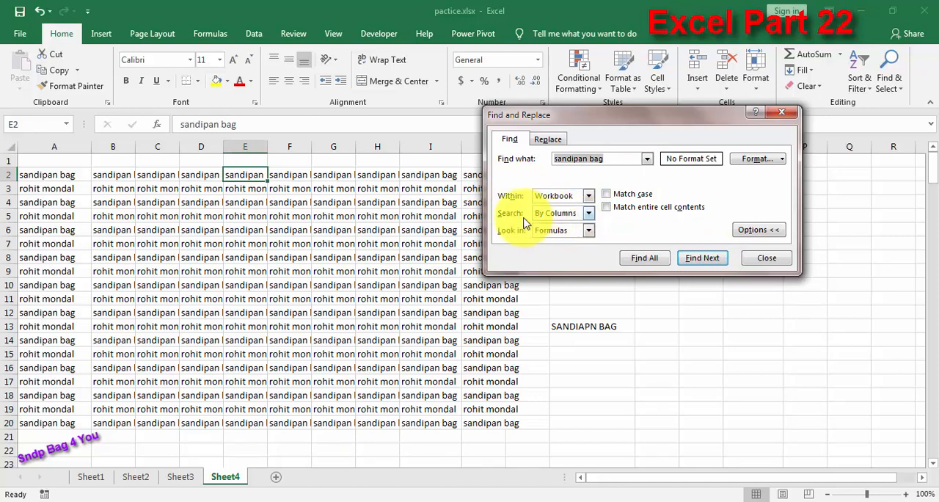
# Step: Turn on Match case and search the workbook for the full name in capital letters, then toggle Match case
pyautogui.click(606, 194)
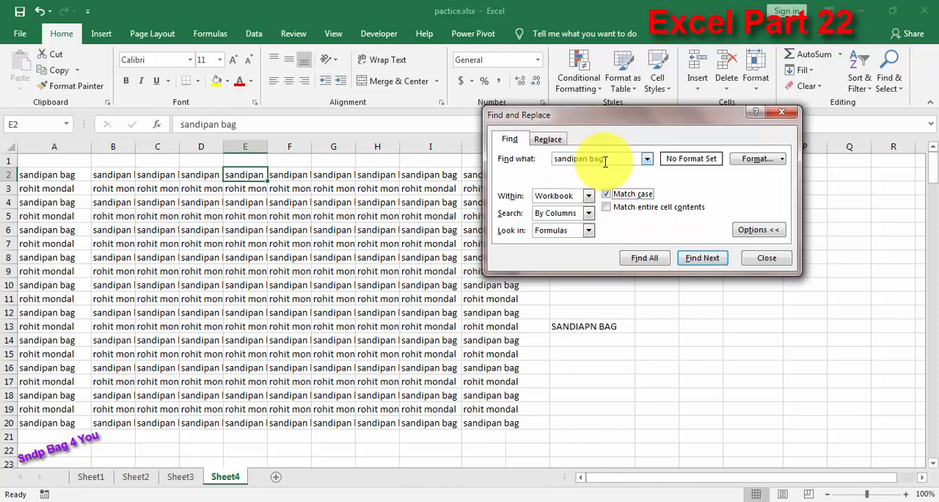
pyautogui.moveTo(608, 160); pyautogui.dragTo(543, 158)
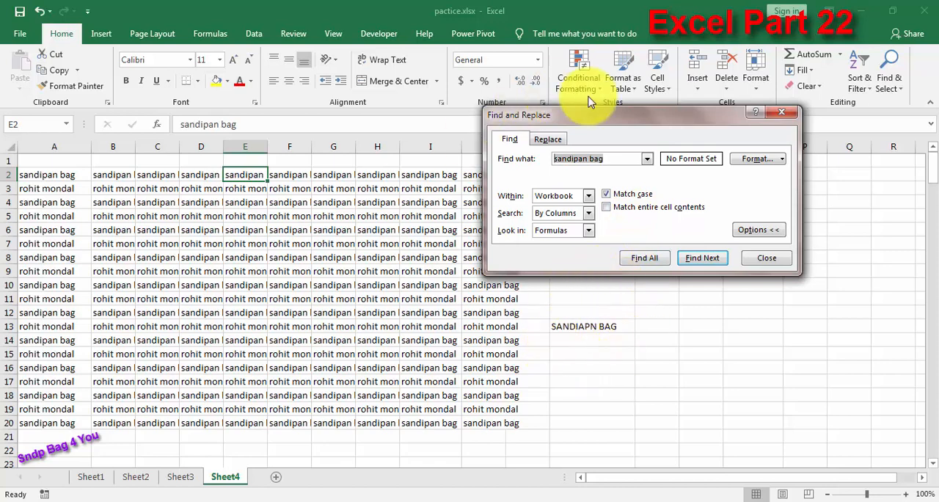
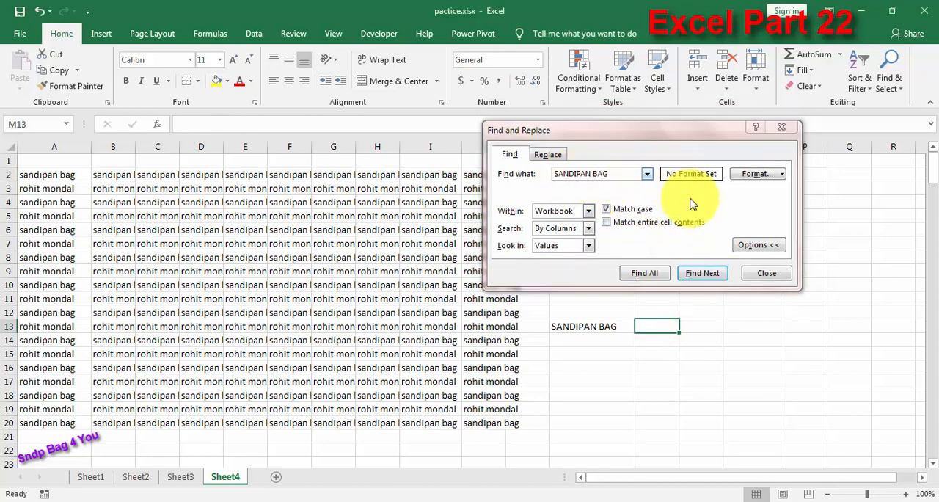
pyautogui.click(698, 269)
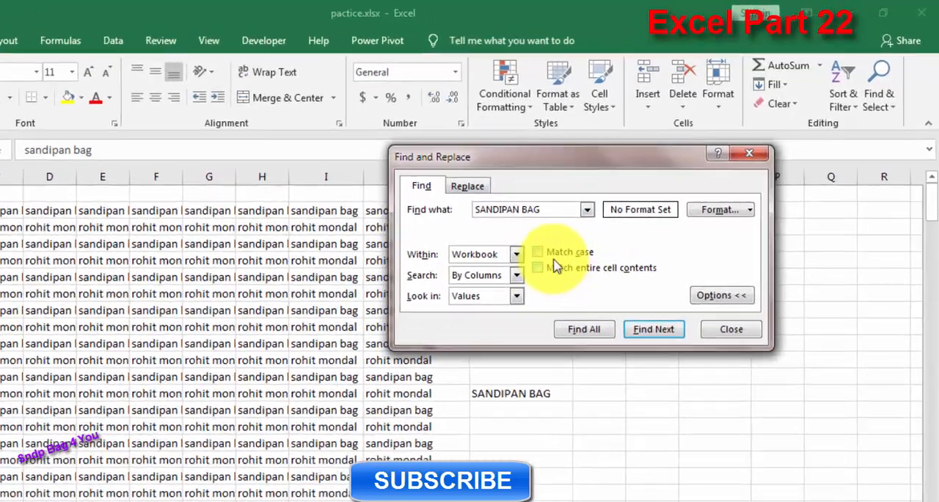
pyautogui.click(606, 209)
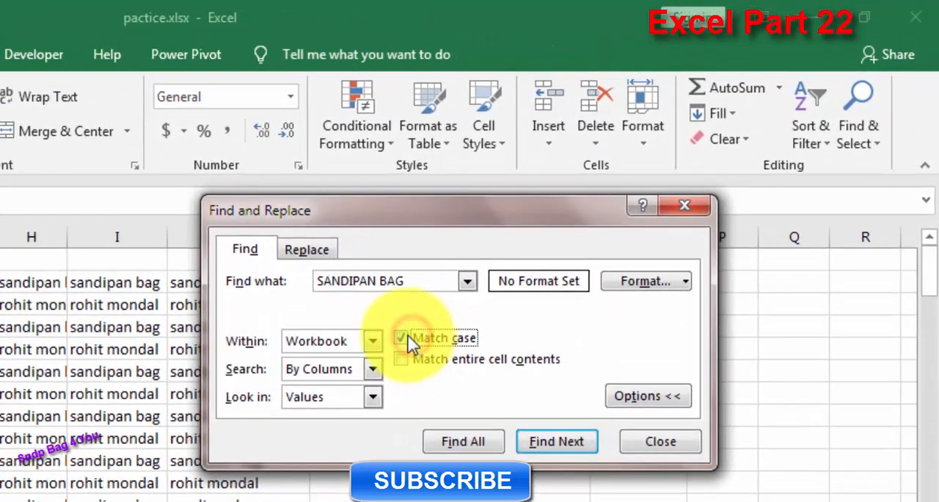